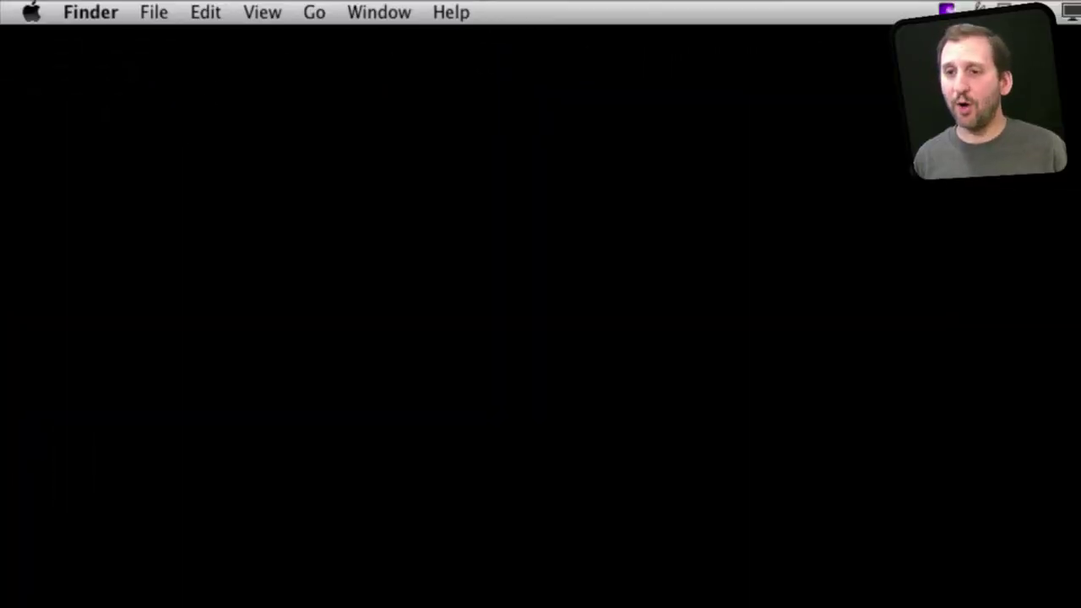
Check in System Preferences' Sharing pane that DVD or CD Sharing is enabled.
click(31, 12)
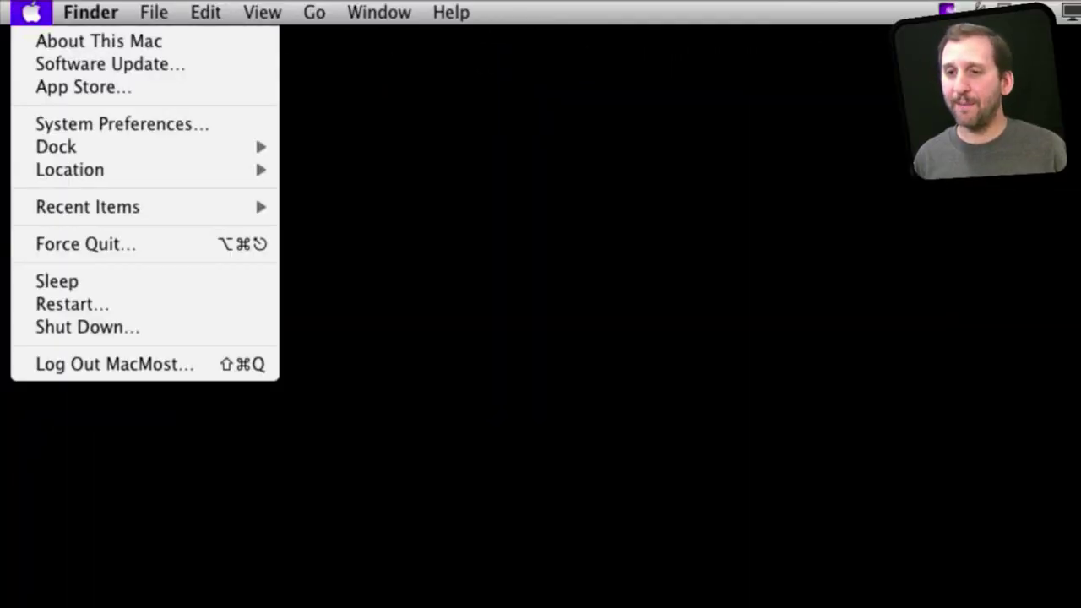
click(59, 125)
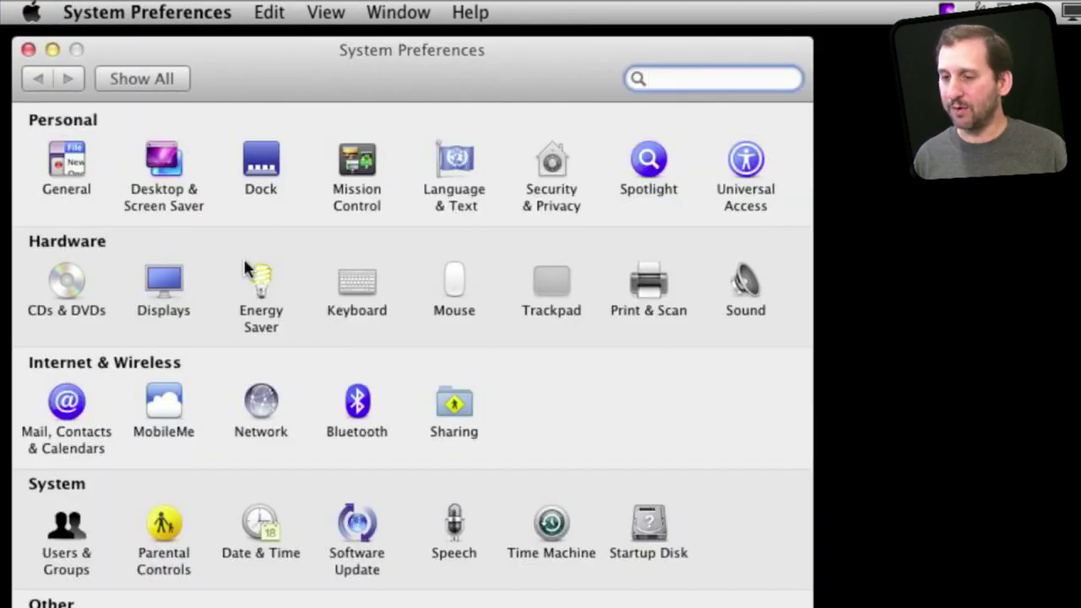
click(448, 409)
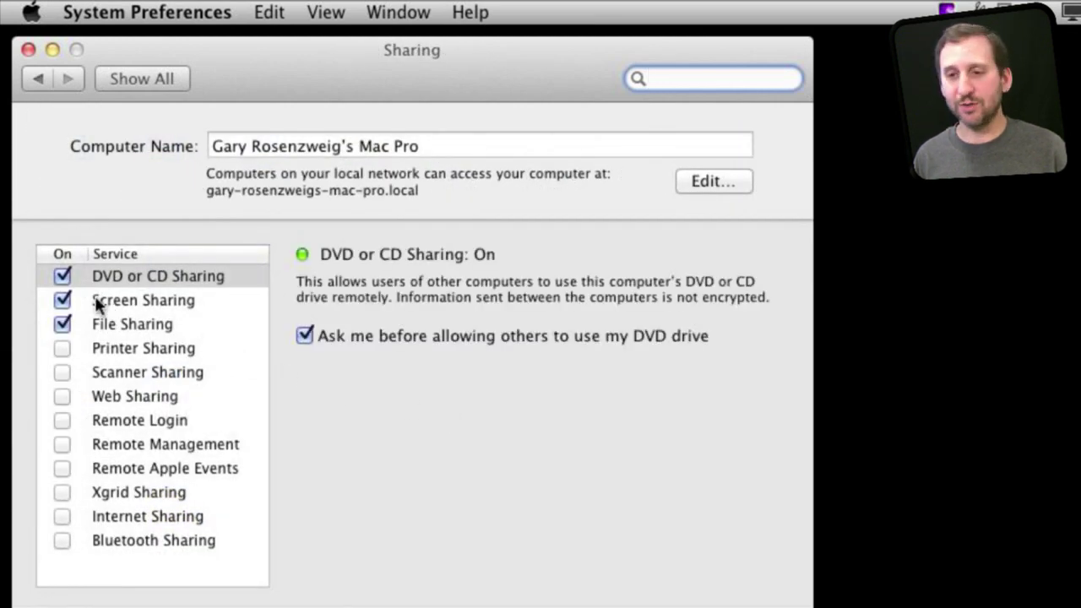
click(159, 277)
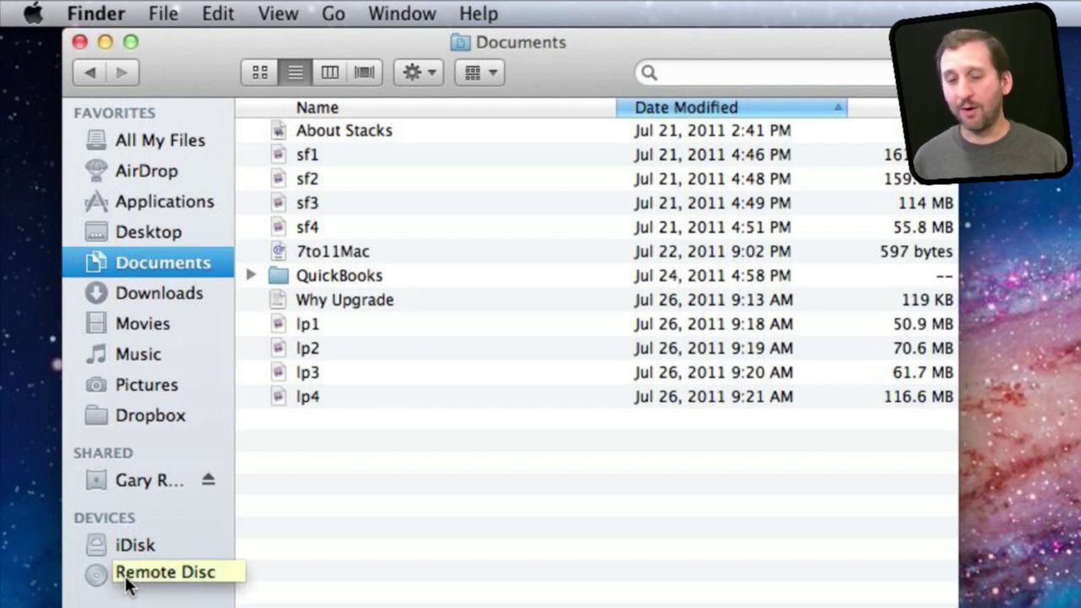
Connect to the Mac Pro via Remote Disc and ask to use its DVD drive.
click(128, 581)
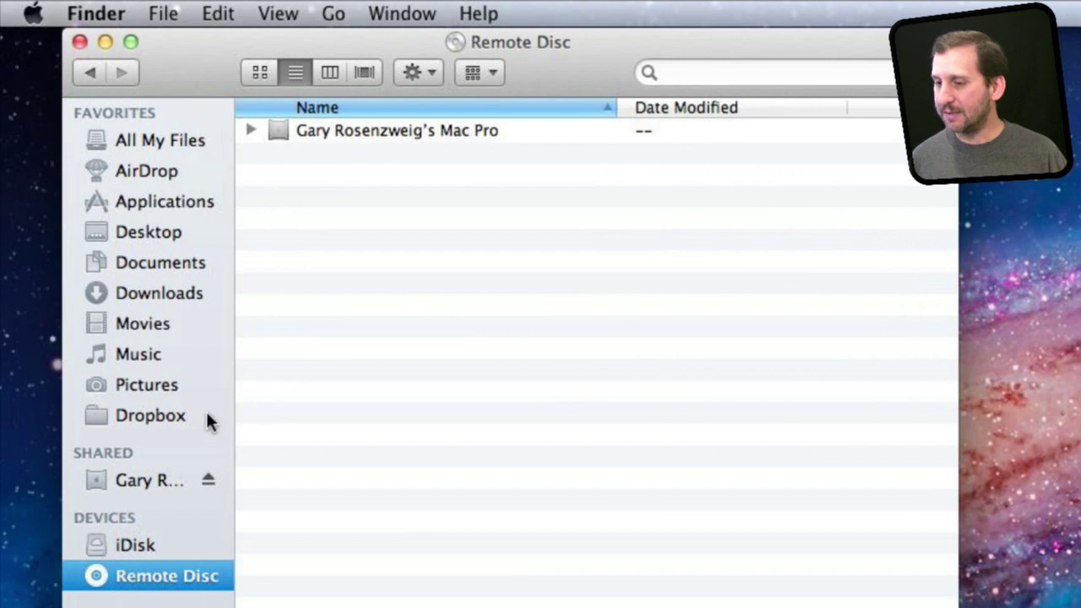
double_click(276, 132)
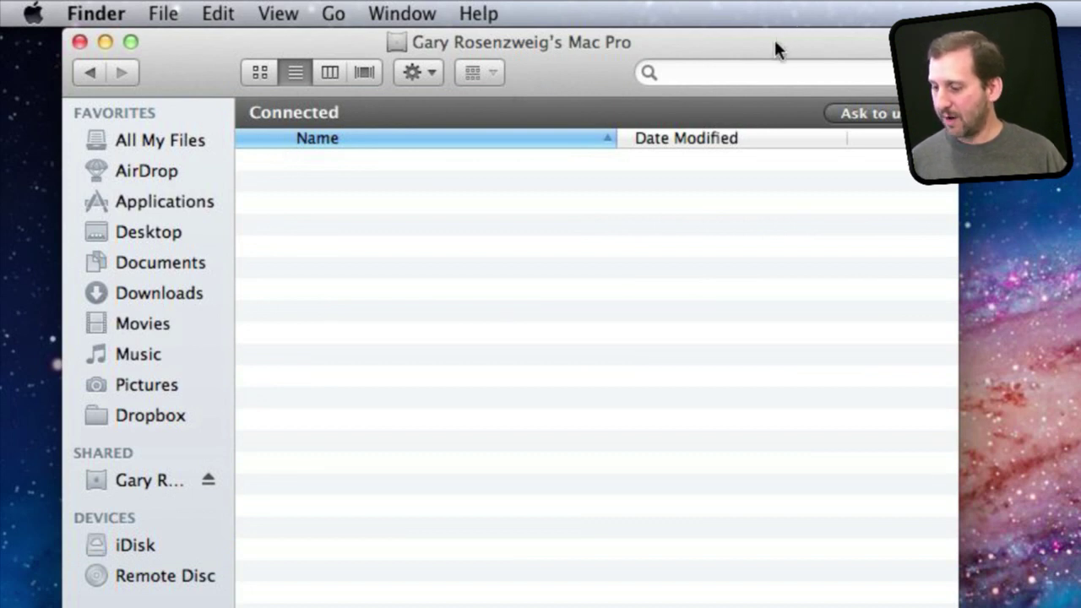
drag(774, 41, 717, 44)
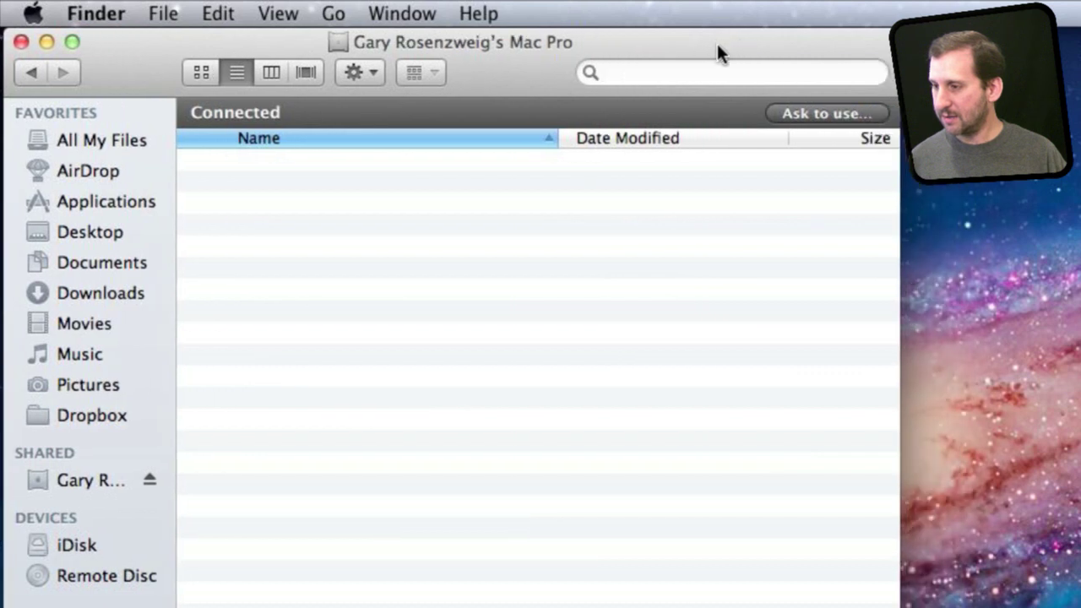
click(806, 113)
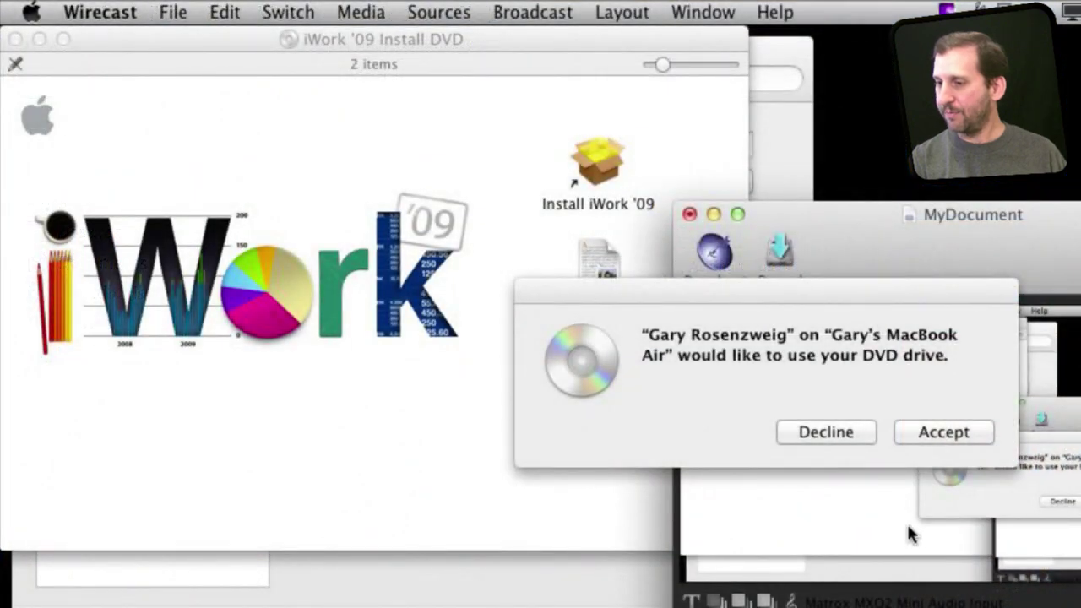
Accept the laptop's DVD drive request on the Mac Pro.
drag(893, 302, 702, 267)
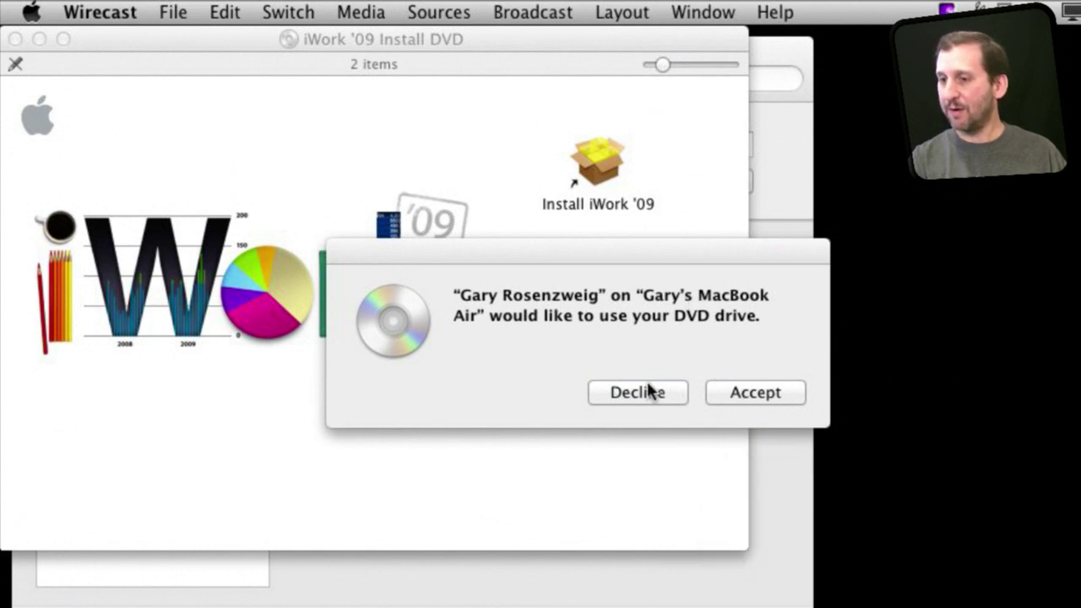
click(747, 395)
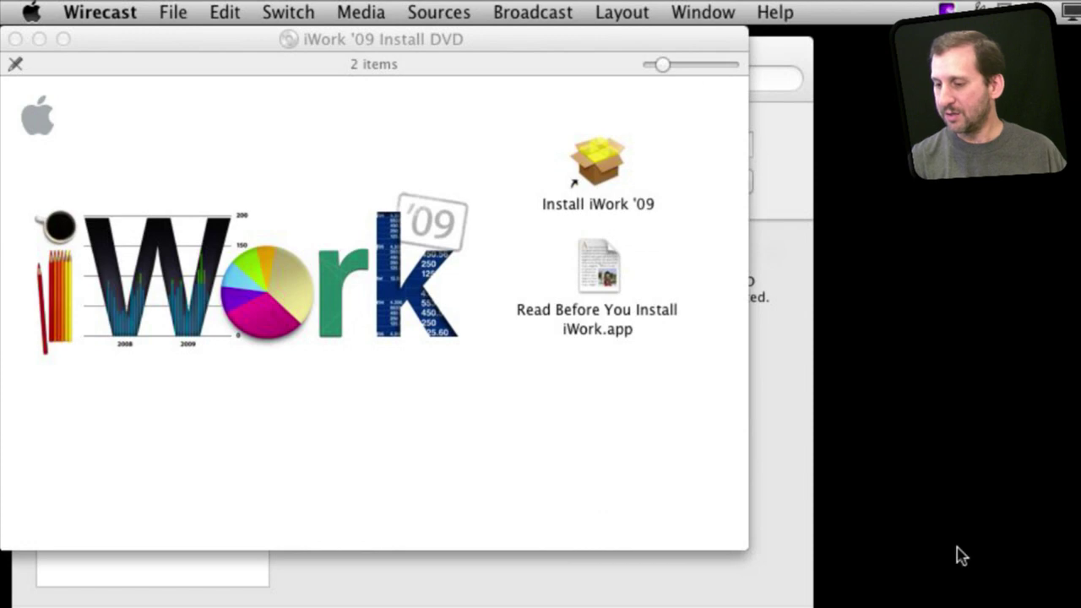
Open the iWork '09 Install DVD to show its installer and read-me.
drag(993, 607, 993, 605)
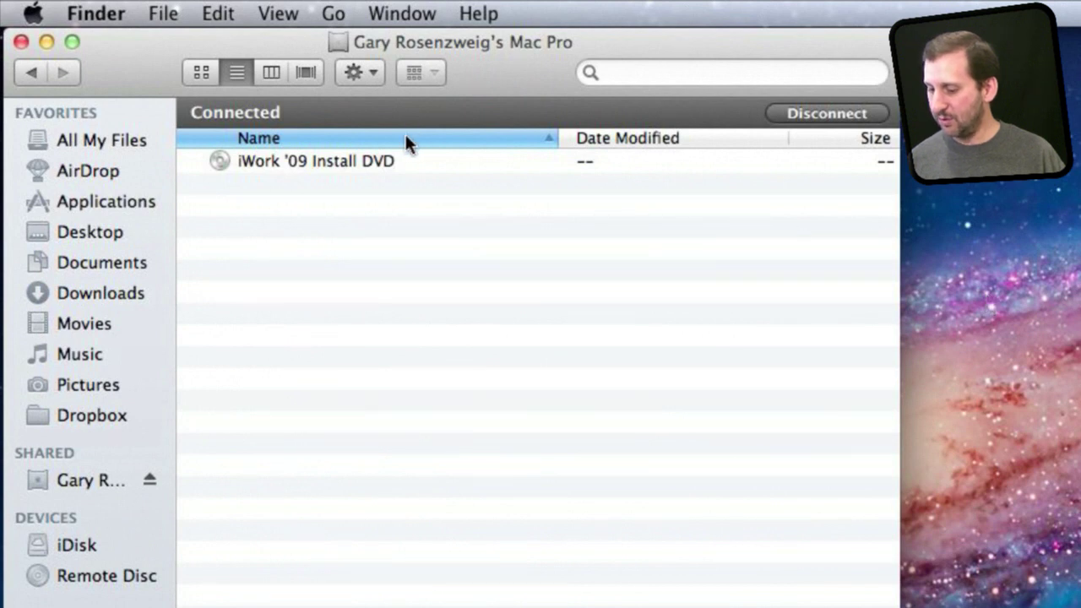
double_click(363, 162)
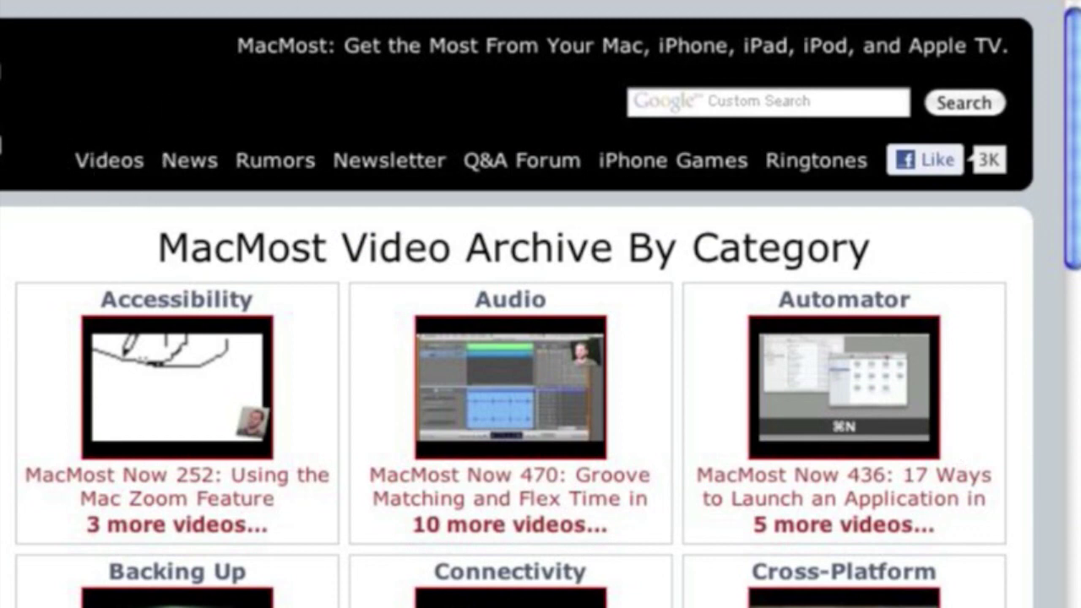
drag(1074, 221, 1074, 390)
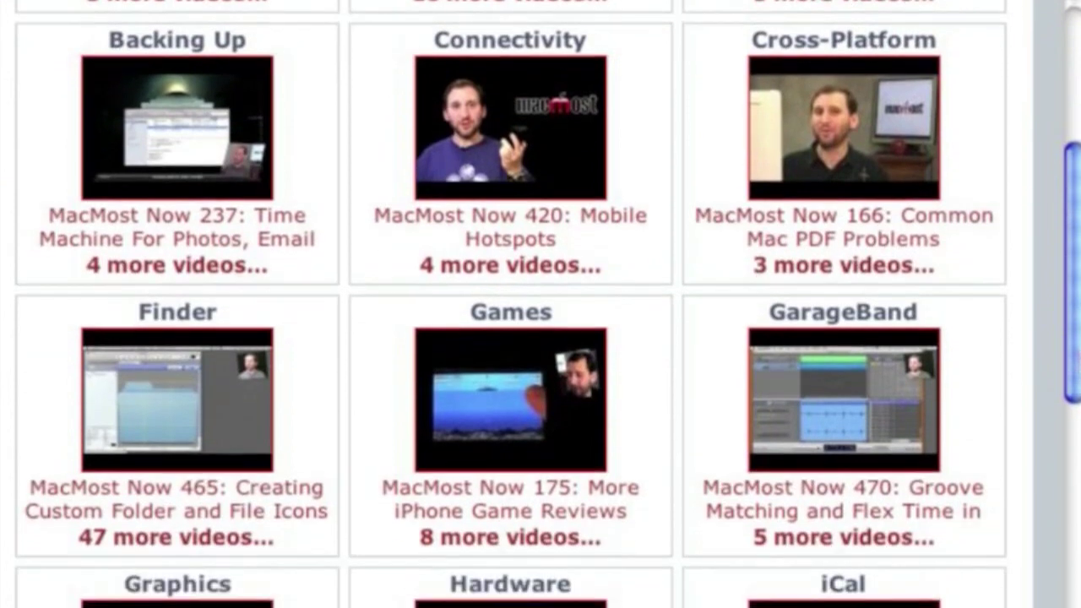
scroll(540, 304, down, 3)
scroll(540, 304, down, 3)
scroll(541, 304, down, 1)
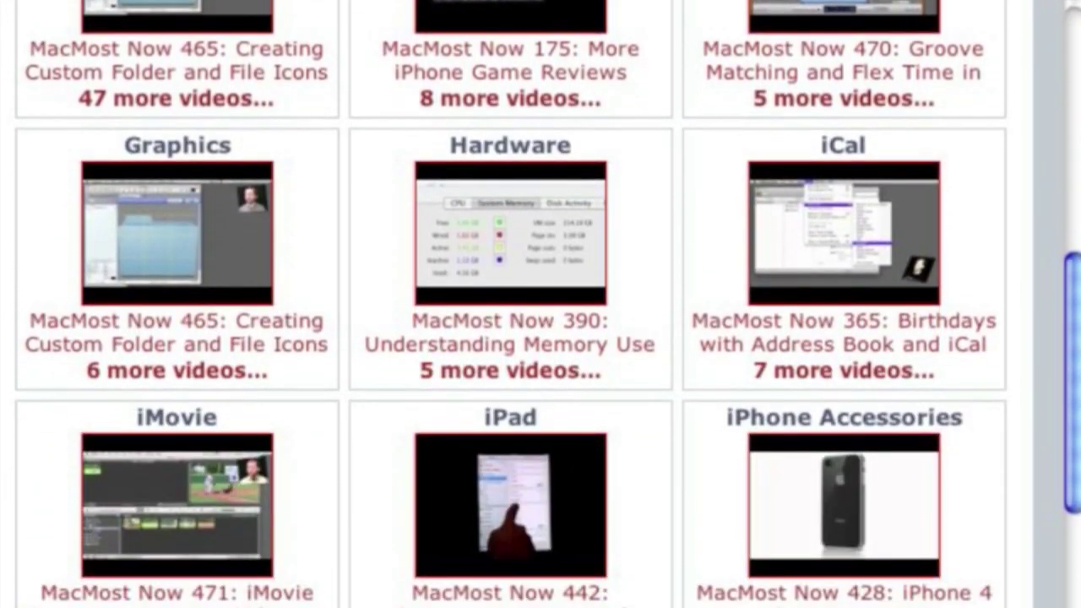